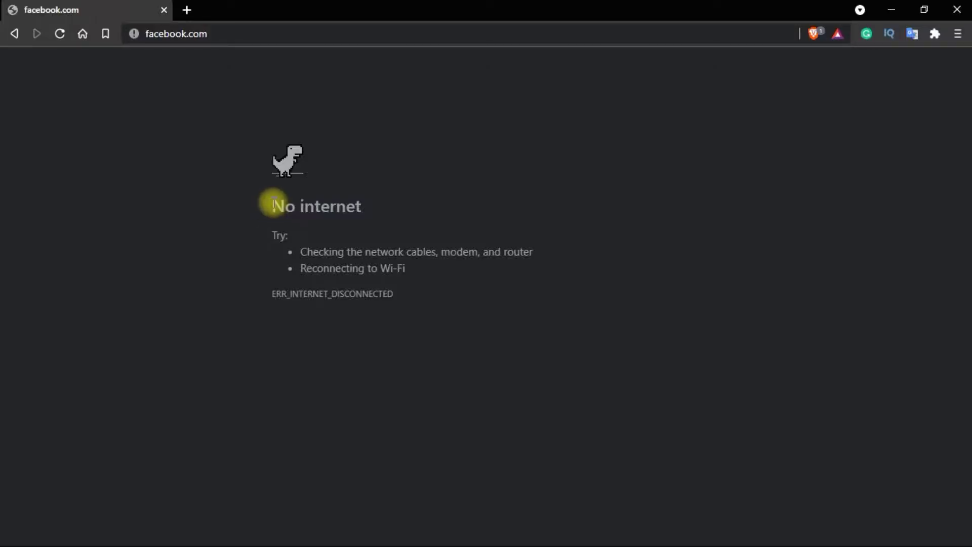
Key in a new four-digit PIN and begin confirming it on the Re-enter PIN-Code screen.
drag(271, 204, 396, 209)
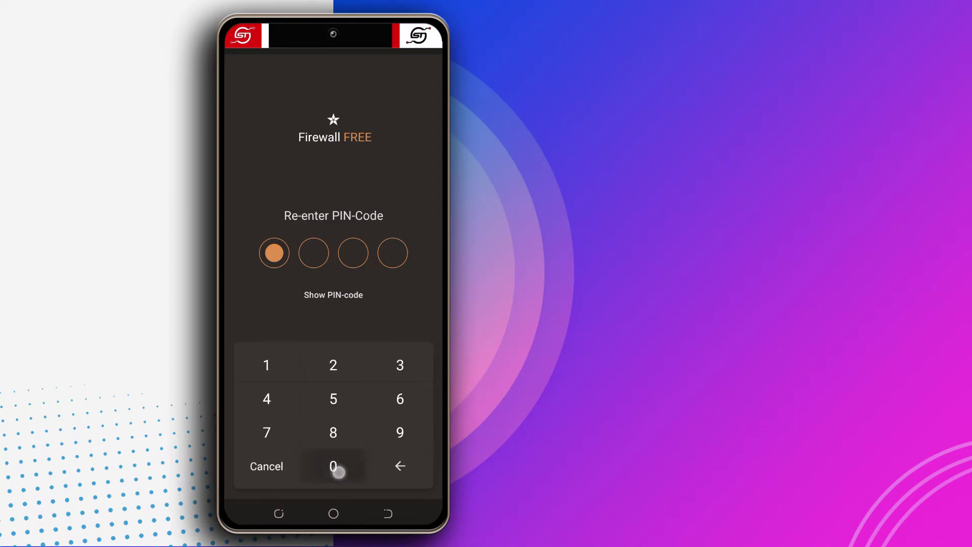
click(333, 466)
click(333, 466)
click(334, 466)
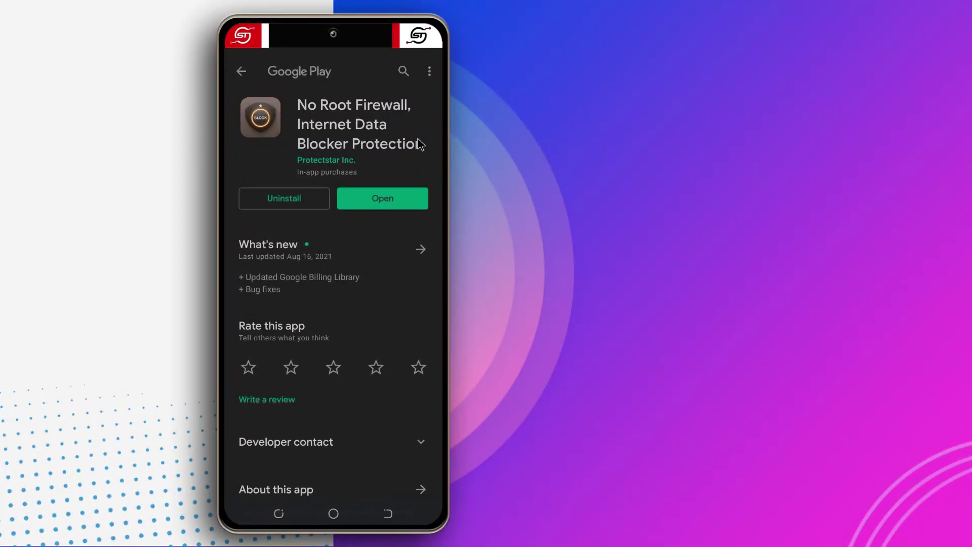
Launch the installed No Root Firewall app from its Google Play listing.
click(380, 203)
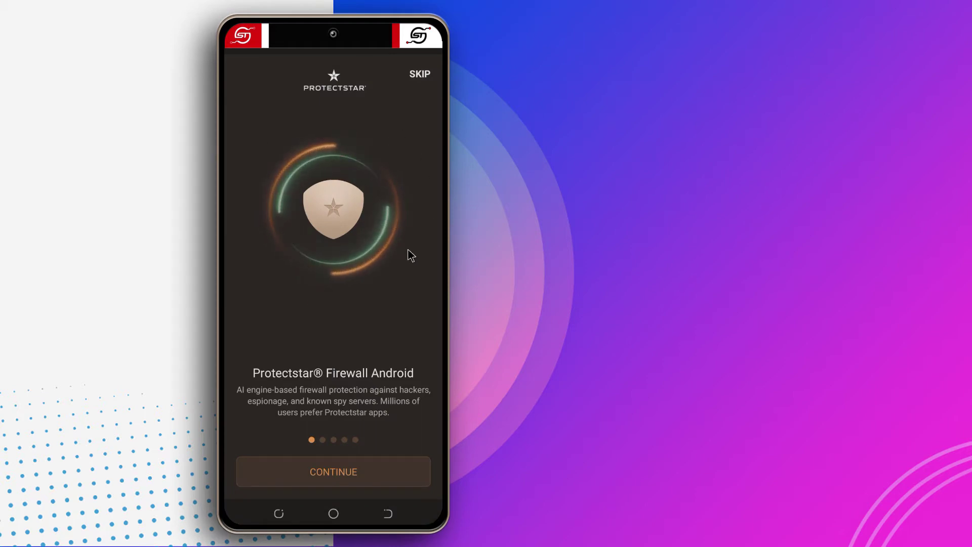
Page through onboarding, keeping the recommended Silent Mode and allowing system apps.
drag(290, 297, 251, 351)
drag(325, 341, 253, 339)
drag(345, 304, 263, 304)
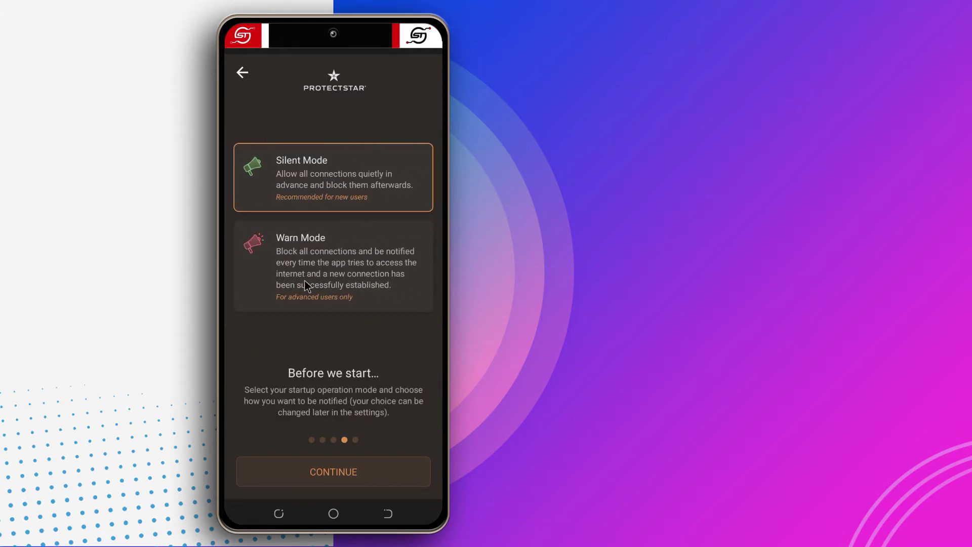
click(315, 475)
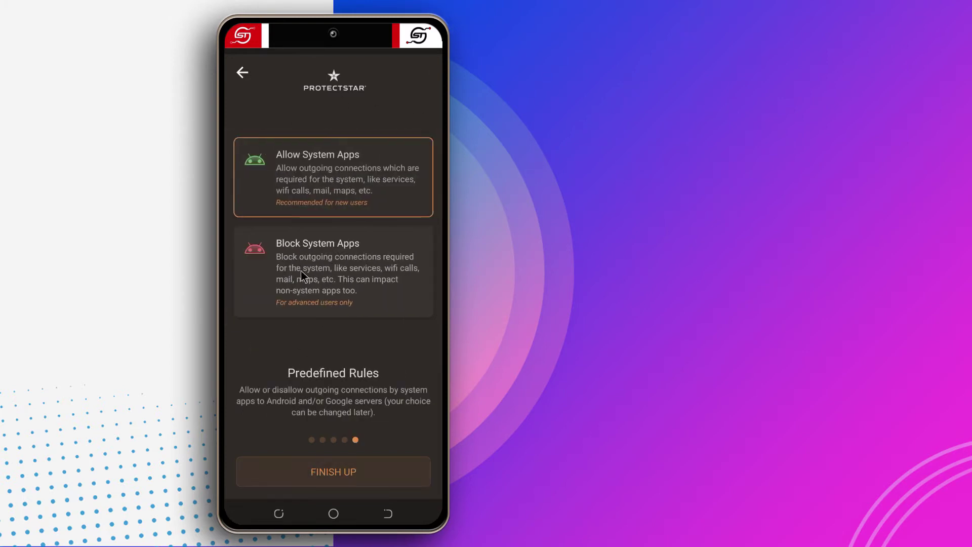
click(331, 473)
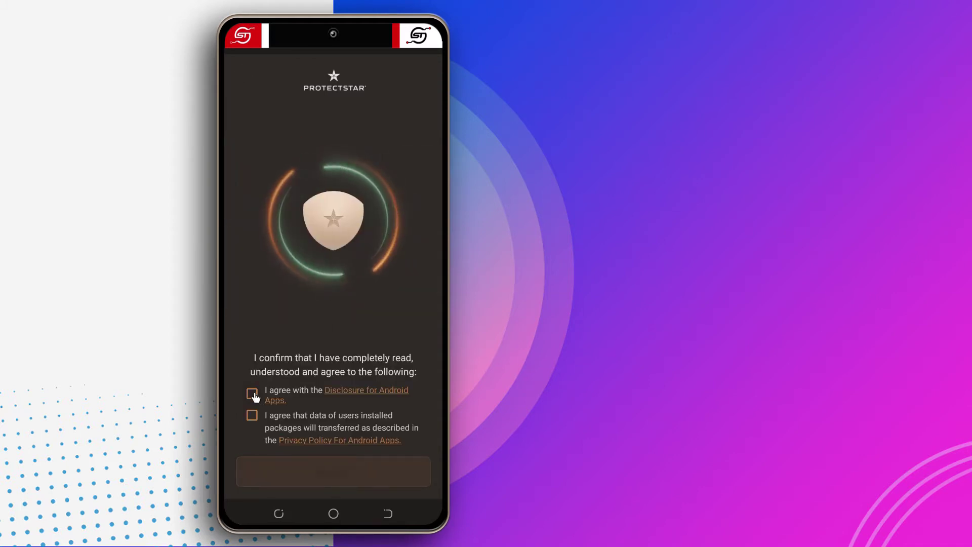
Agree to the Android Apps disclosure and the installed-packages statement, then accept.
click(252, 393)
click(251, 417)
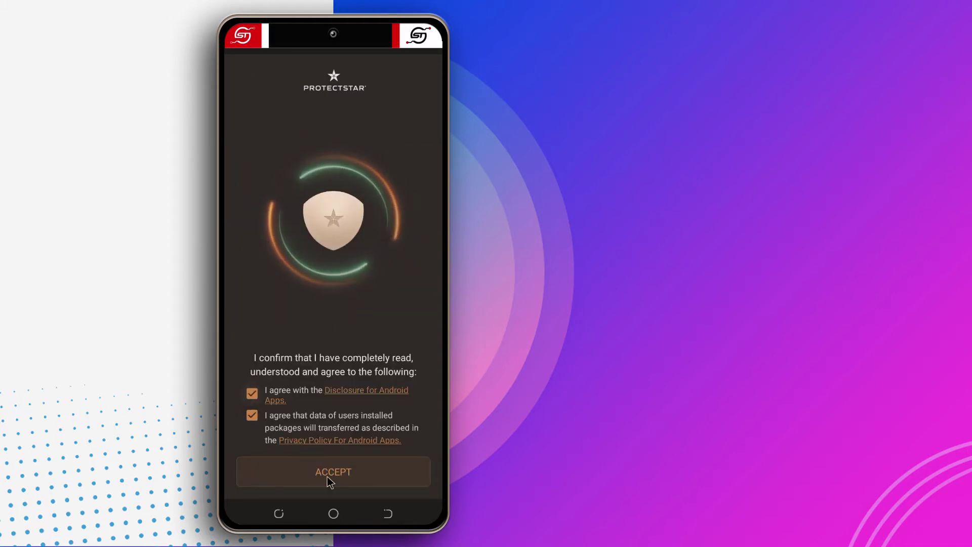
click(327, 476)
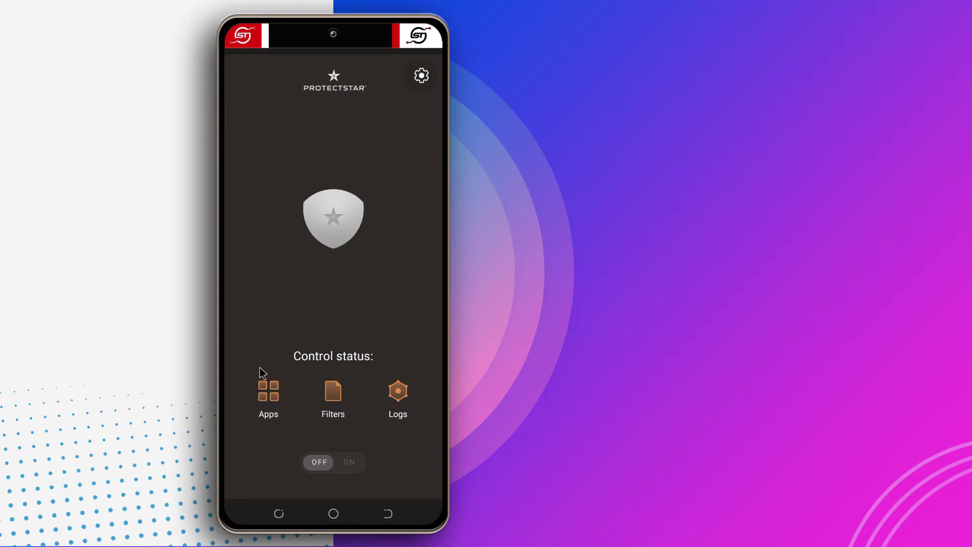
Open the Apps list and add the System chip in its filter.
click(273, 397)
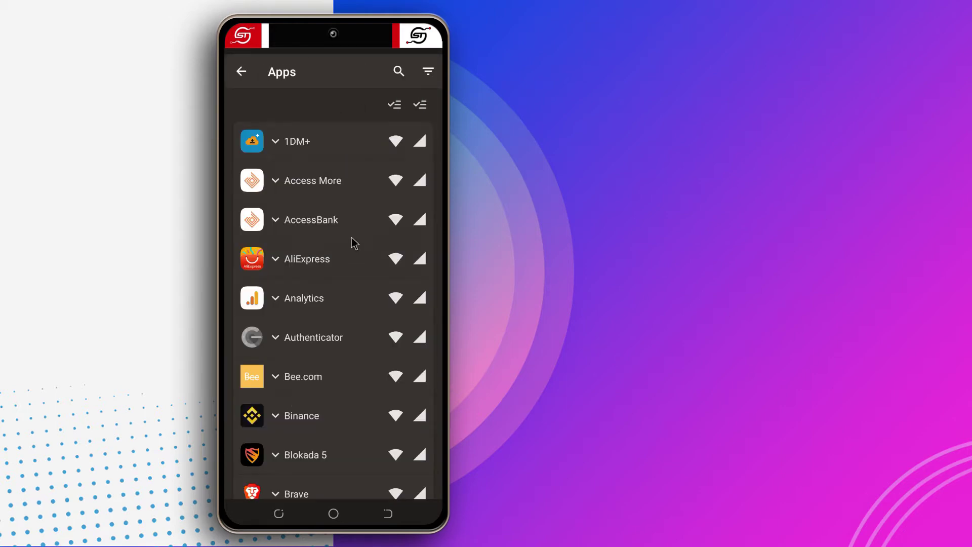
click(428, 73)
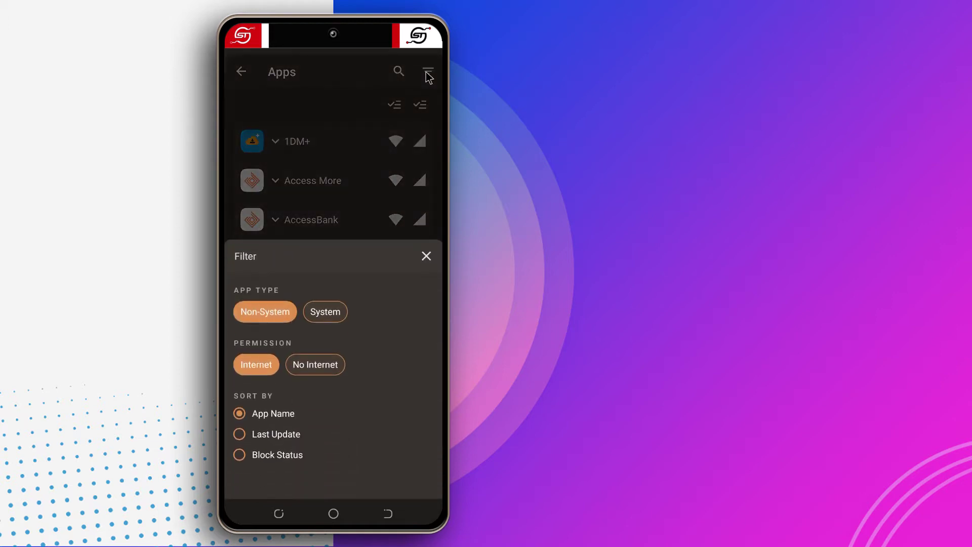
click(326, 313)
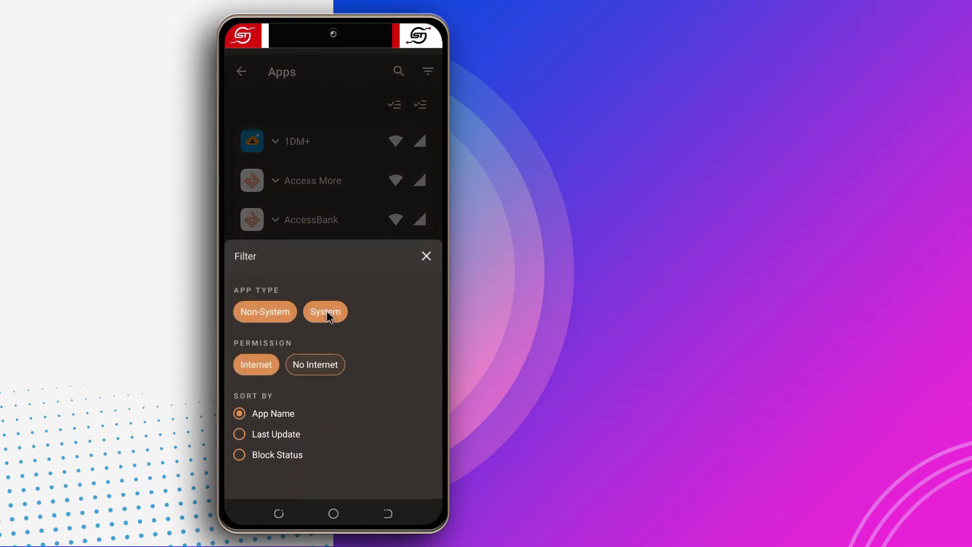
click(426, 256)
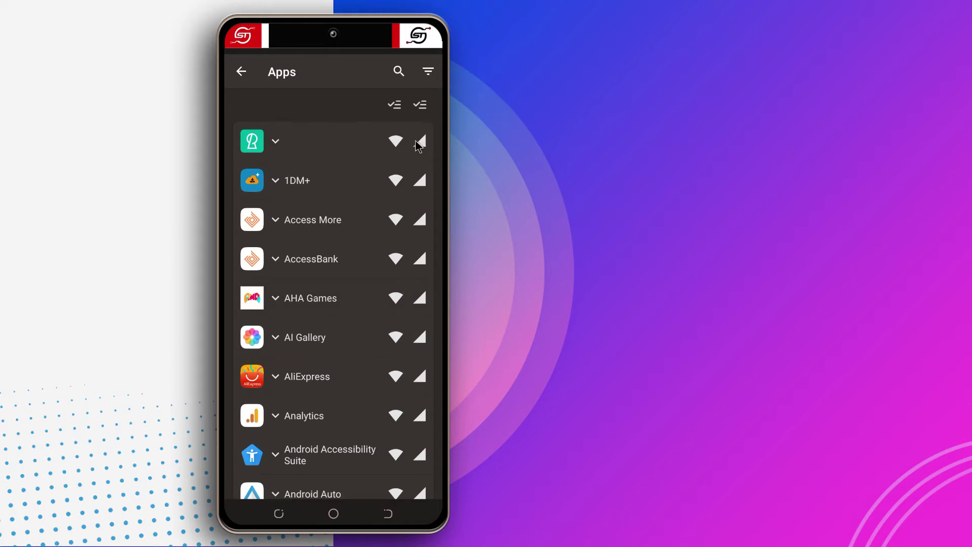
Block the first app's Wi-Fi and mobile data, then allow both again.
click(395, 142)
click(419, 142)
click(398, 144)
click(419, 143)
Scroll down the app list to DuckDuckGo's entry.
scroll(372, 360, down, 15)
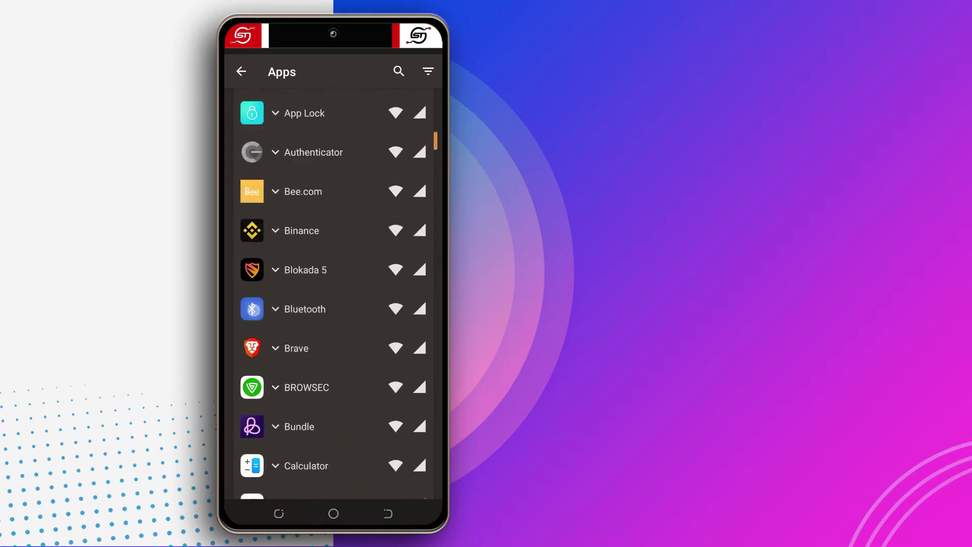
scroll(253, 309, down, 15)
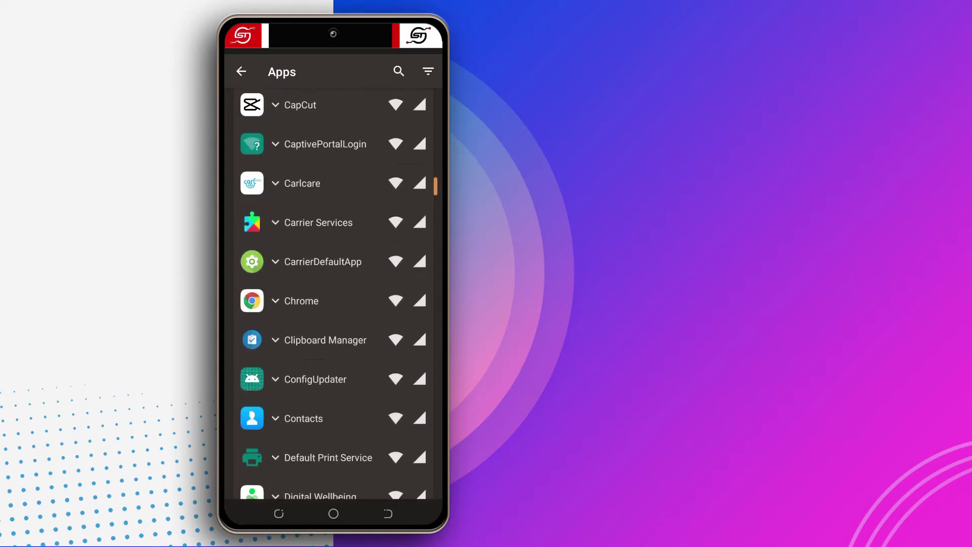
scroll(253, 276, down, 10)
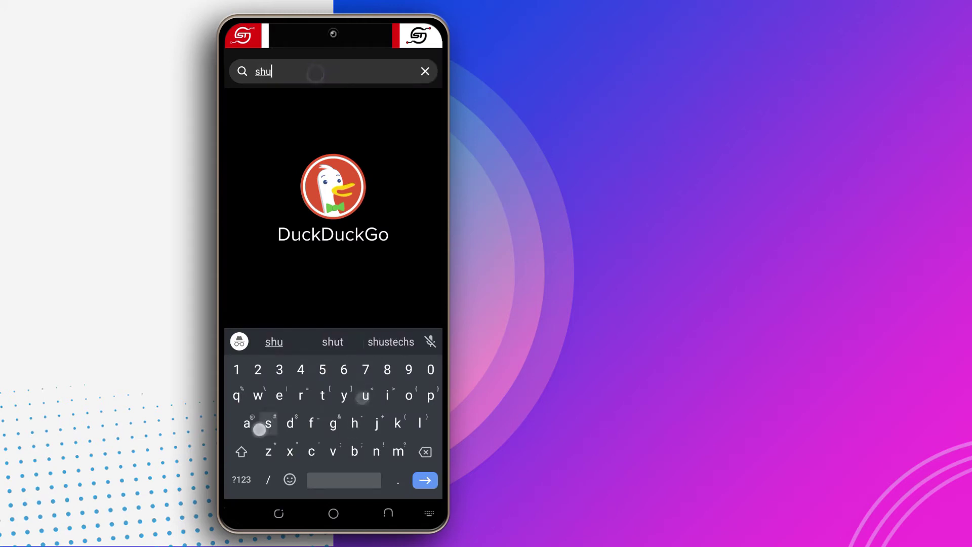
Visit shustechs.com in DuckDuckGo, open the Best $800 Phones article and go back.
text(s.com/)
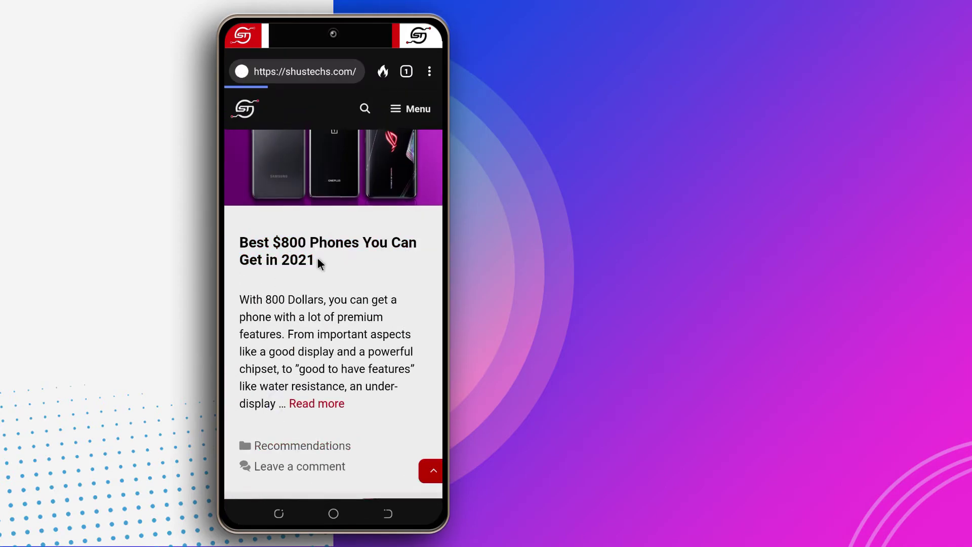
click(287, 231)
right_click(376, 205)
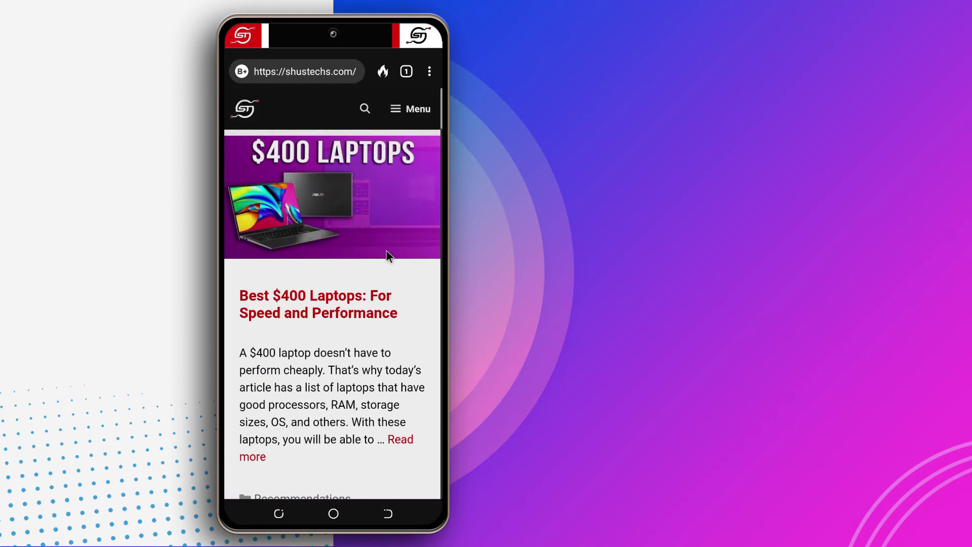
Switch back to the Firewall app from the recent apps.
click(279, 513)
drag(283, 254, 415, 253)
click(306, 125)
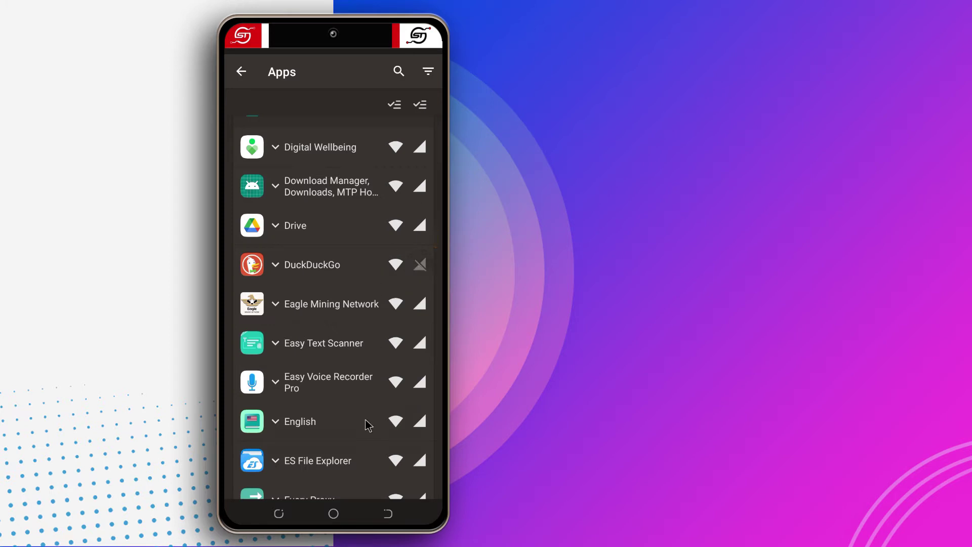
Glance at quick settings, then return to the firewall's main Control status screen.
drag(334, 51, 324, 172)
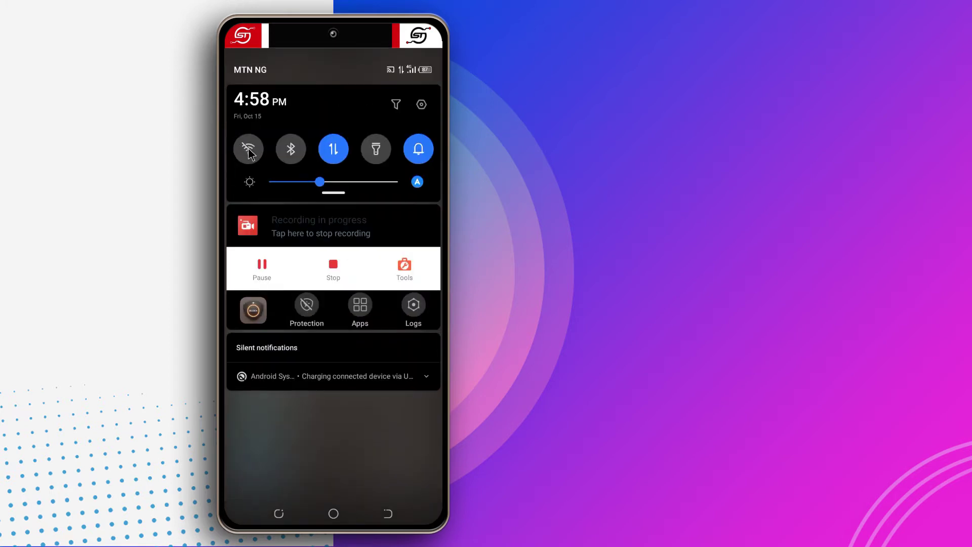
key(Escape)
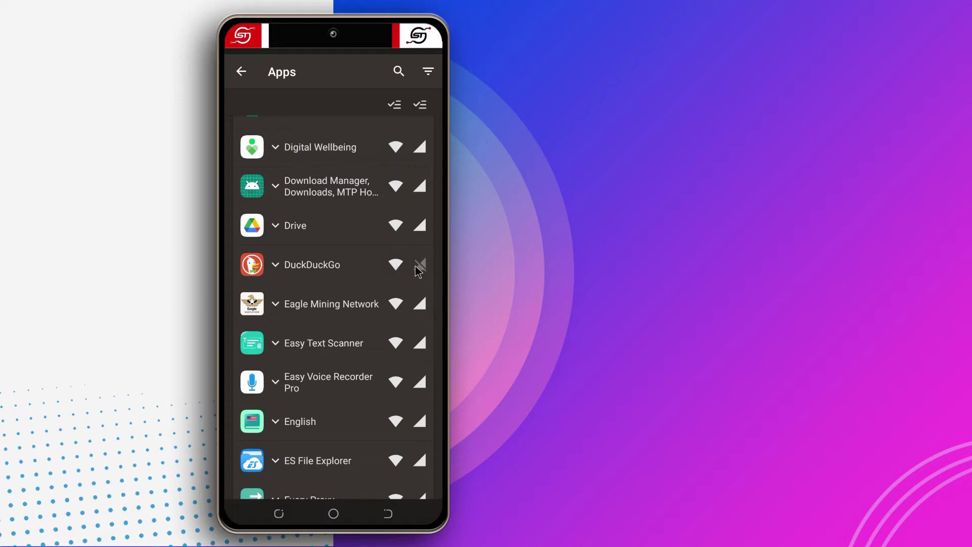
click(241, 74)
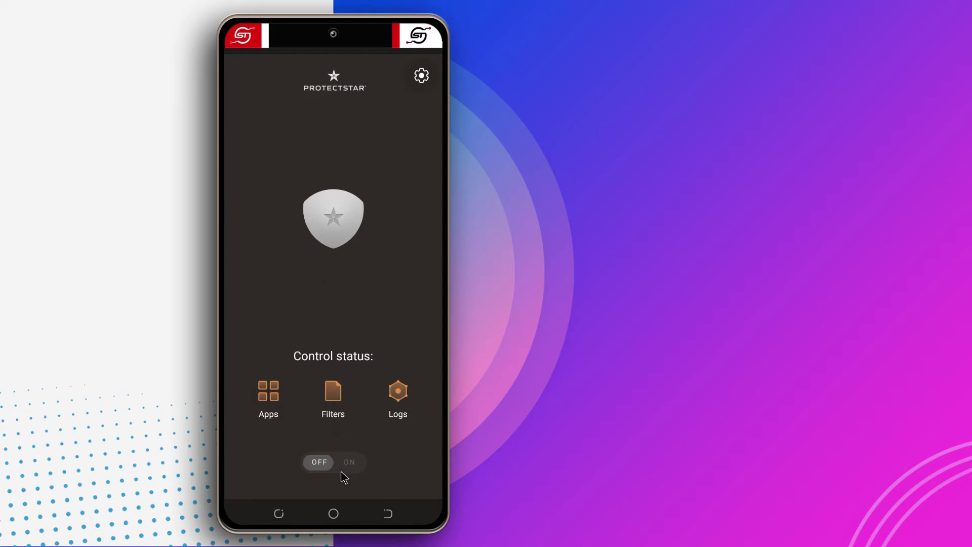
Switch firewall protection ON and bring DuckDuckGo back from the recent apps.
click(331, 218)
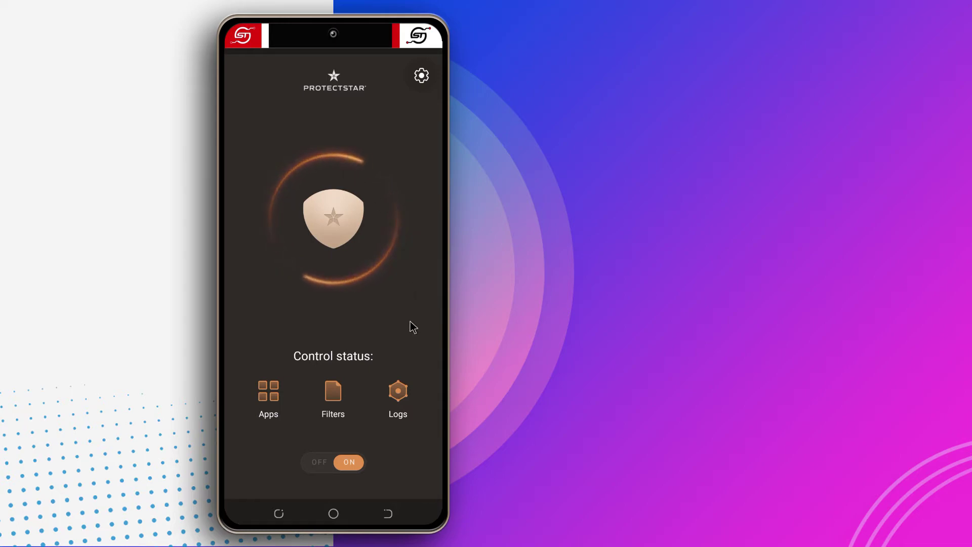
key(alt+s)
click(296, 250)
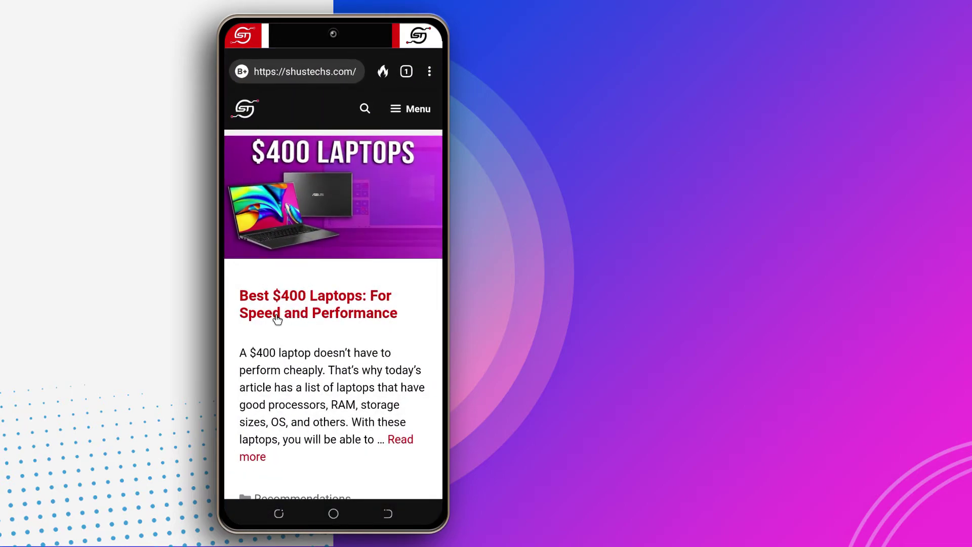
Open the Best $400 Laptops article in DuckDuckGo to test the block.
click(277, 319)
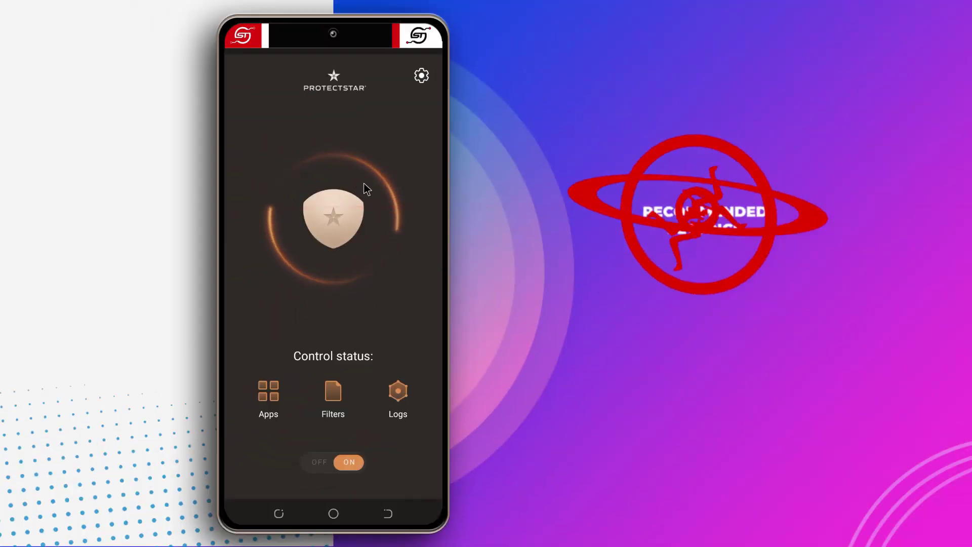
Turn protection off and toggle Battery optimization in the Firewall's General settings.
click(339, 218)
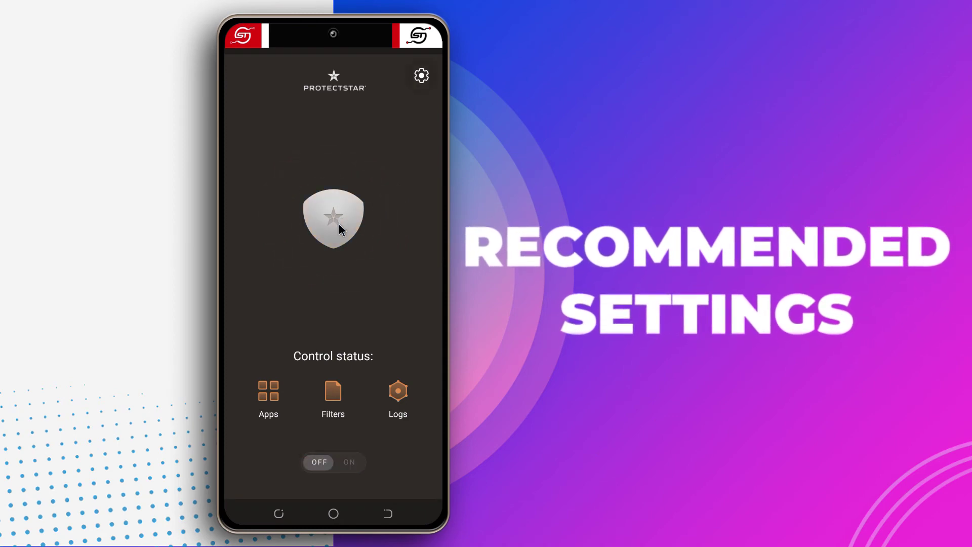
click(421, 77)
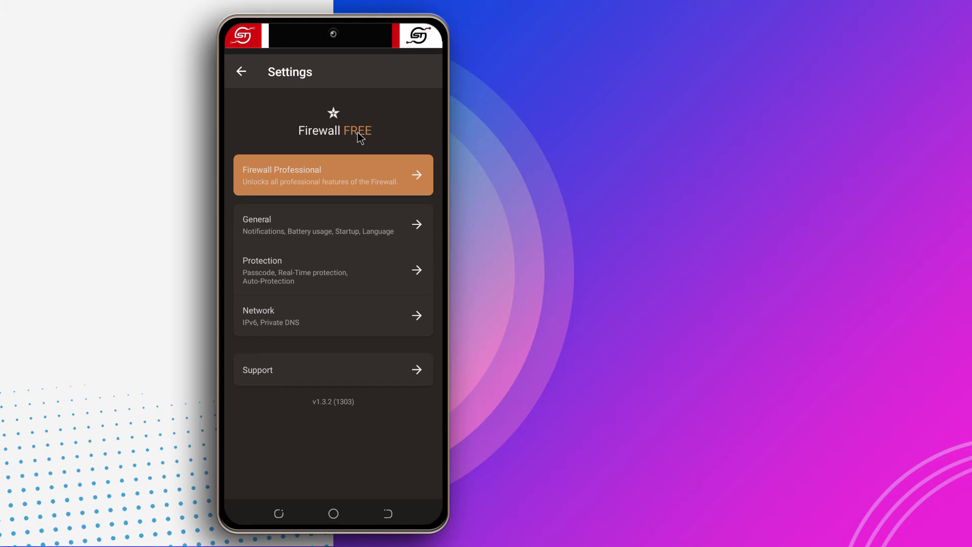
click(292, 234)
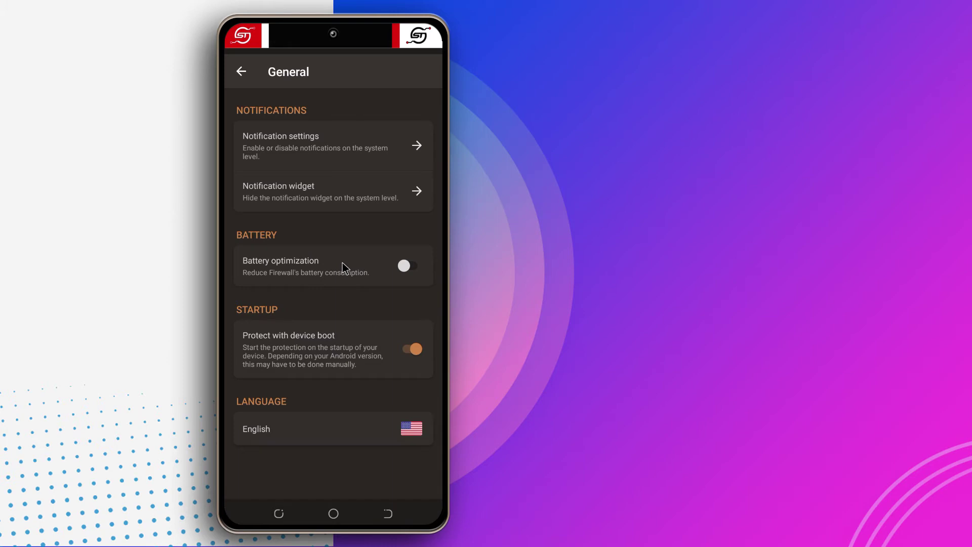
click(404, 266)
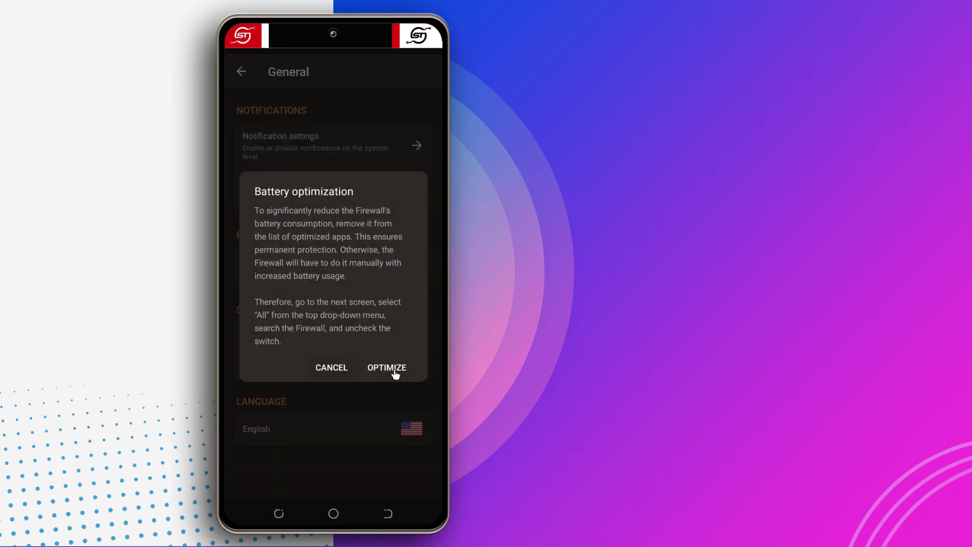
List all apps under Battery optimization and set Firewall to Not optimized.
click(398, 375)
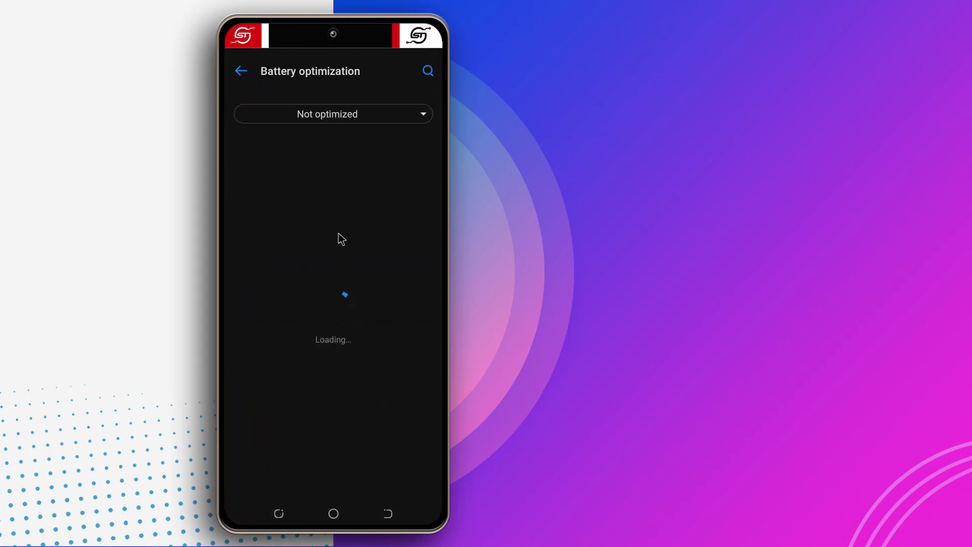
click(340, 119)
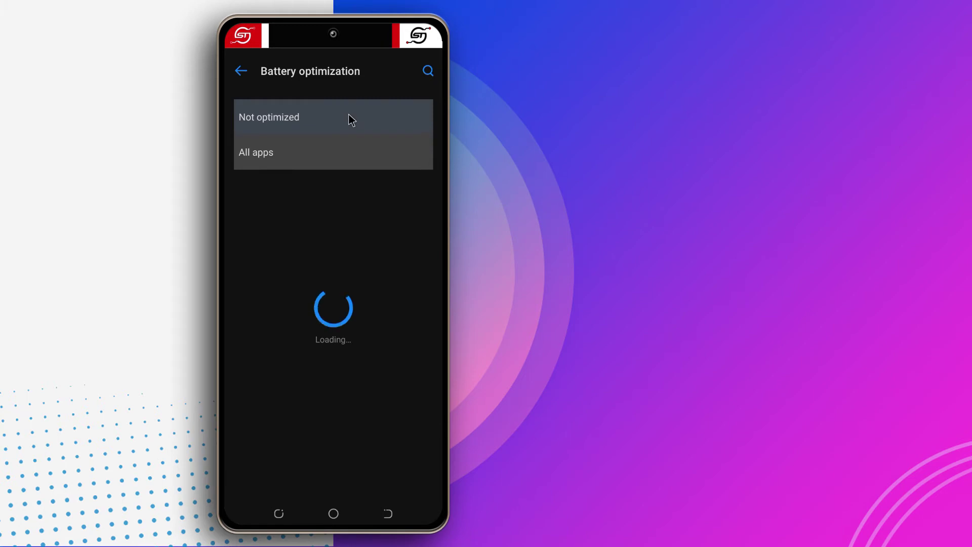
click(253, 154)
scroll(371, 224, down, 15)
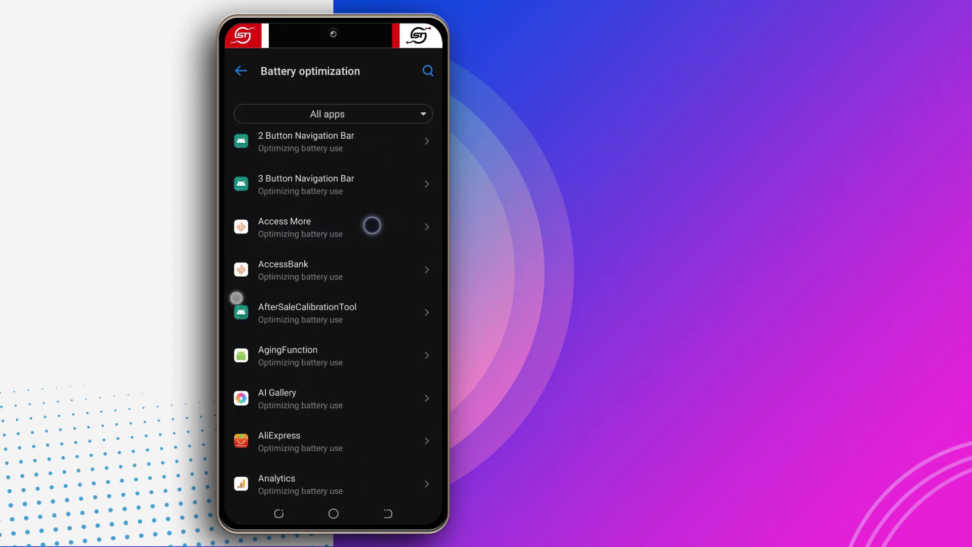
scroll(295, 287, down, 20)
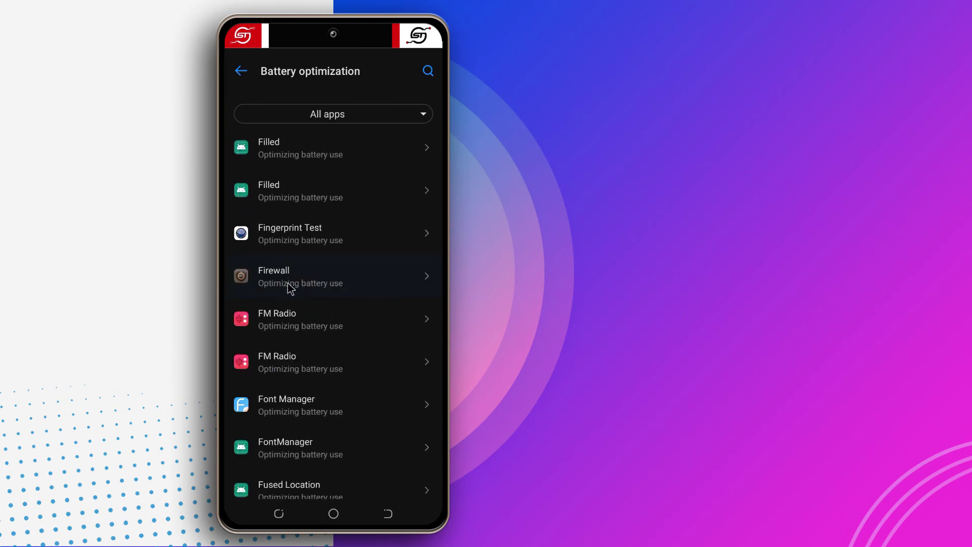
click(323, 283)
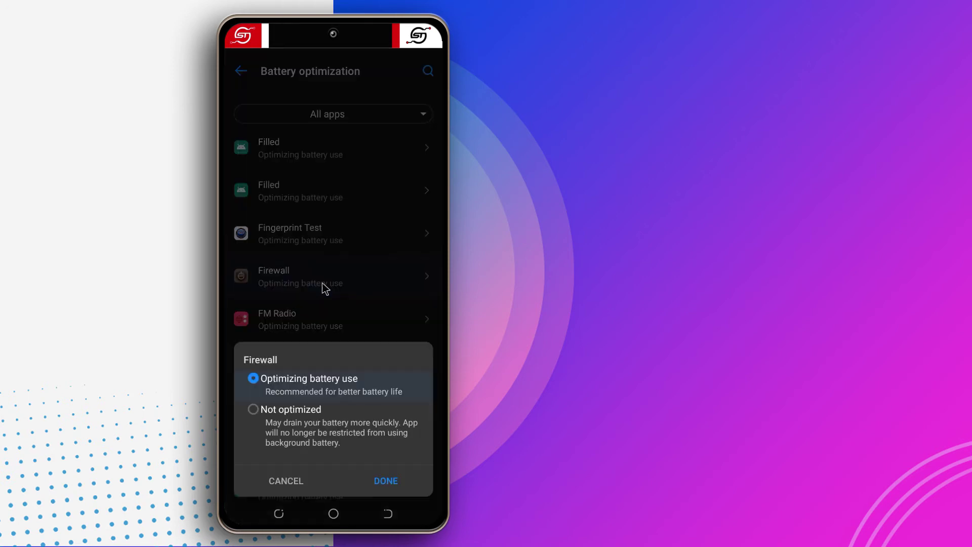
click(254, 411)
click(382, 481)
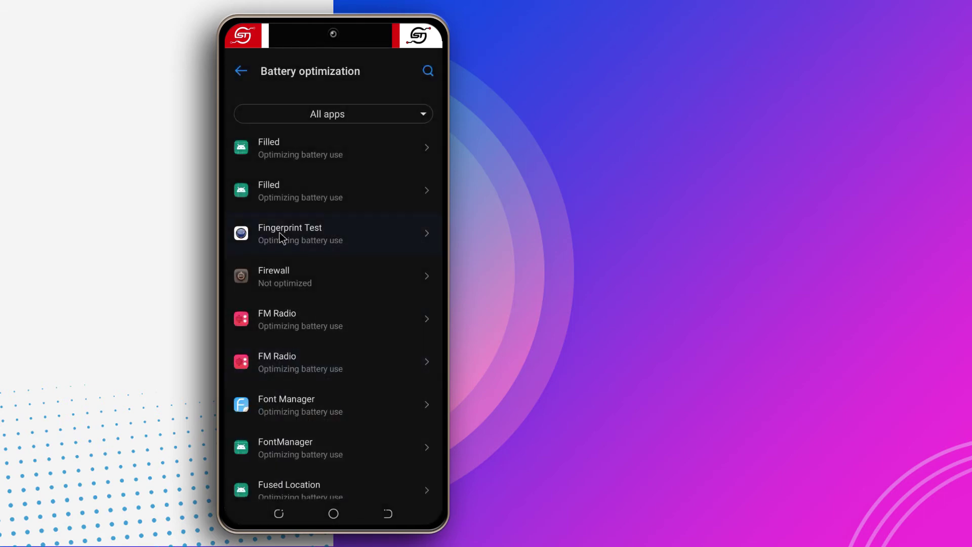
In the Firewall's Protection settings, turn on the Passcode lock with a confirmed four-digit PIN.
click(388, 513)
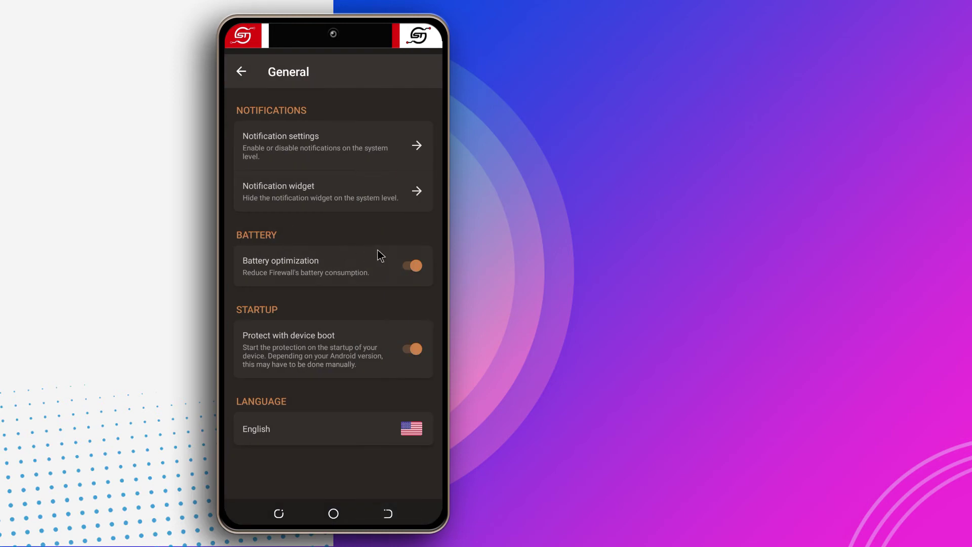
right_click(411, 284)
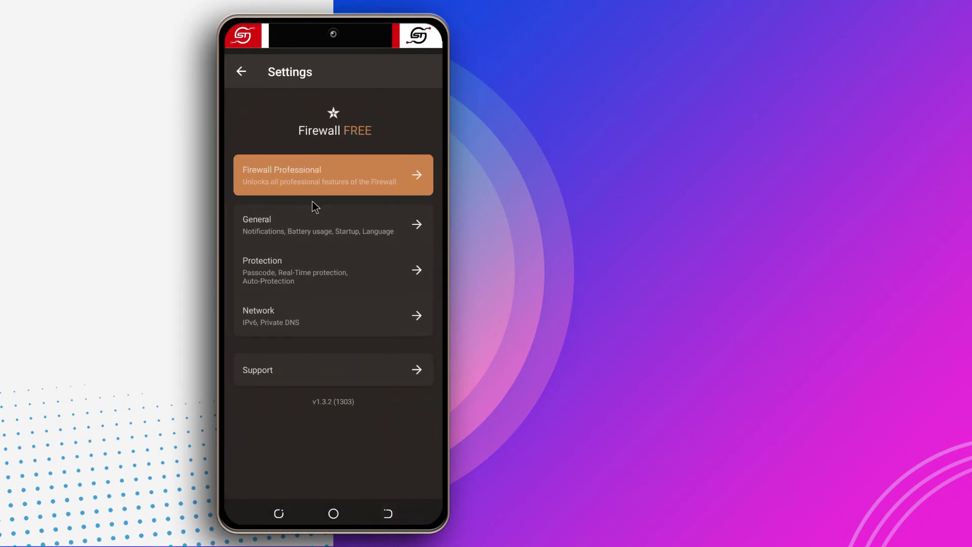
click(305, 265)
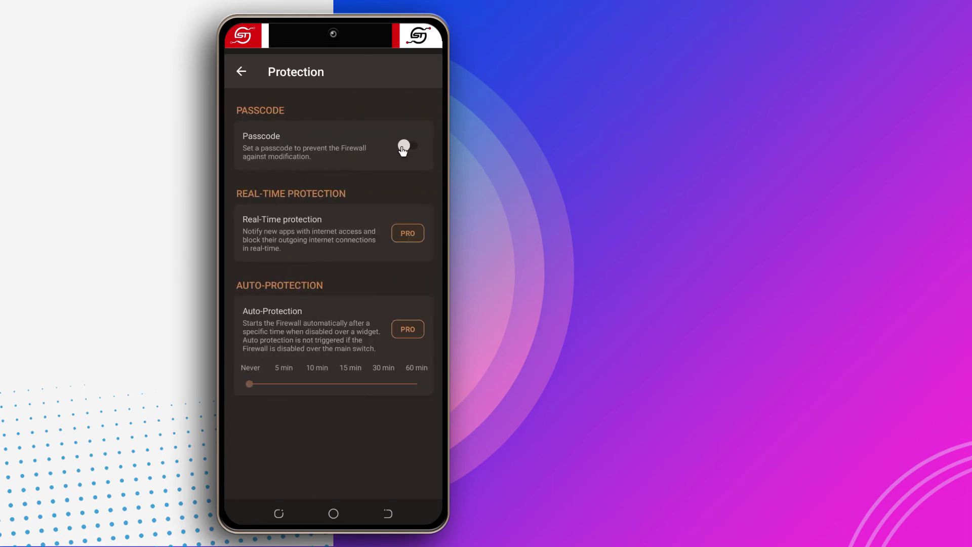
click(403, 149)
click(334, 466)
click(333, 466)
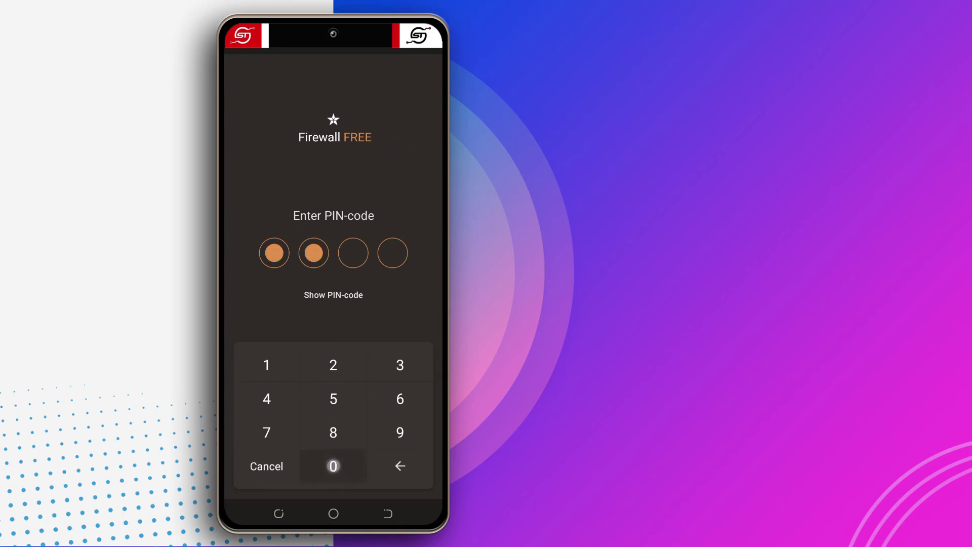
click(334, 465)
click(333, 466)
click(333, 466)
click(333, 466)
click(333, 466)
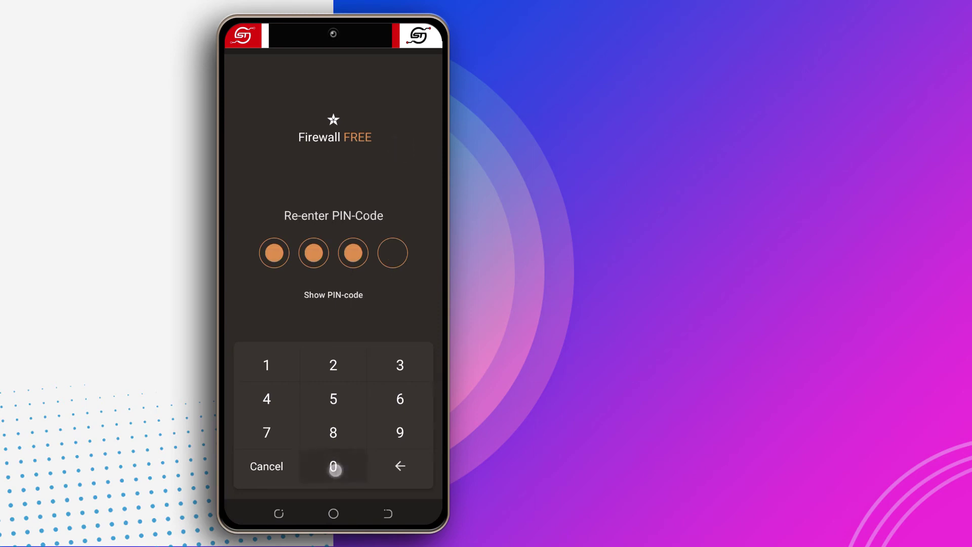
click(333, 466)
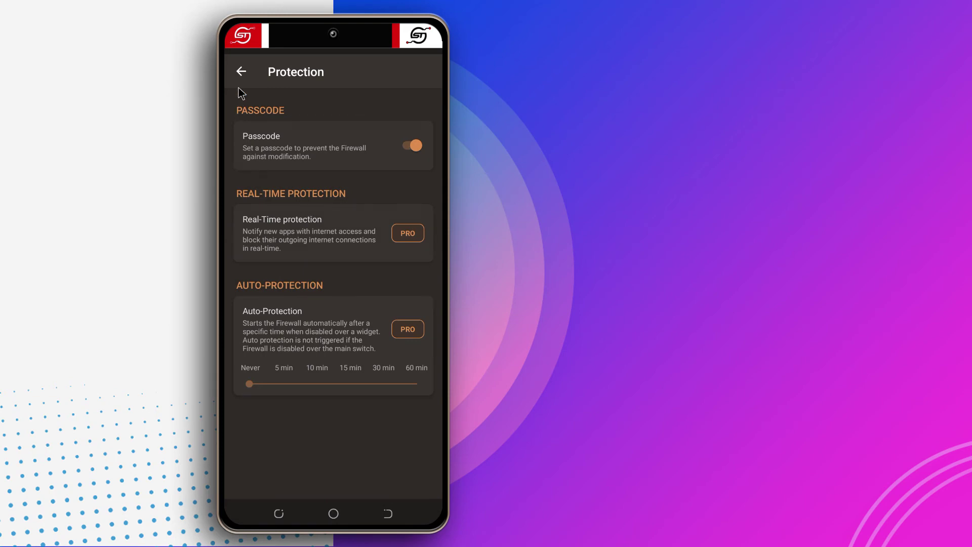
click(241, 73)
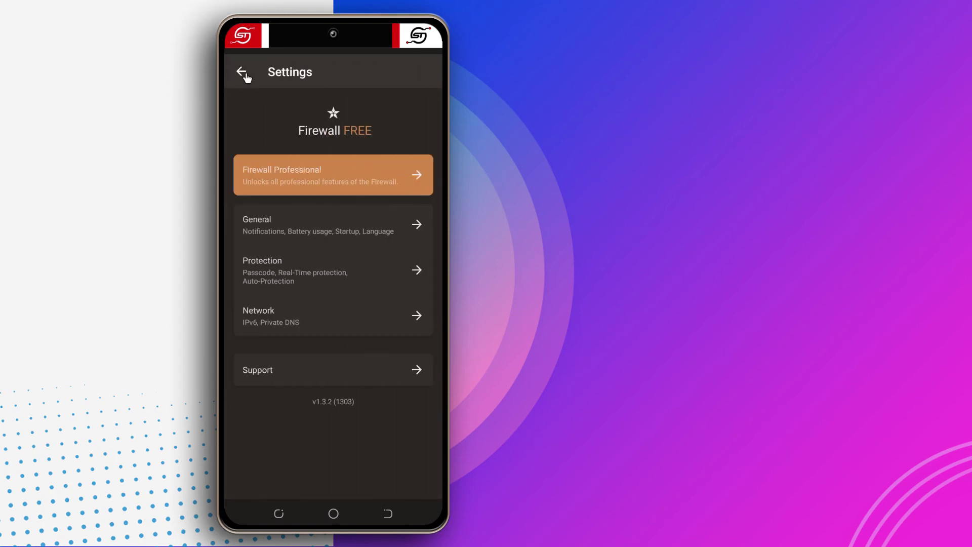
Exit to the home screen, relaunch Firewall, and unlock it with the PIN.
click(388, 513)
click(388, 513)
click(388, 513)
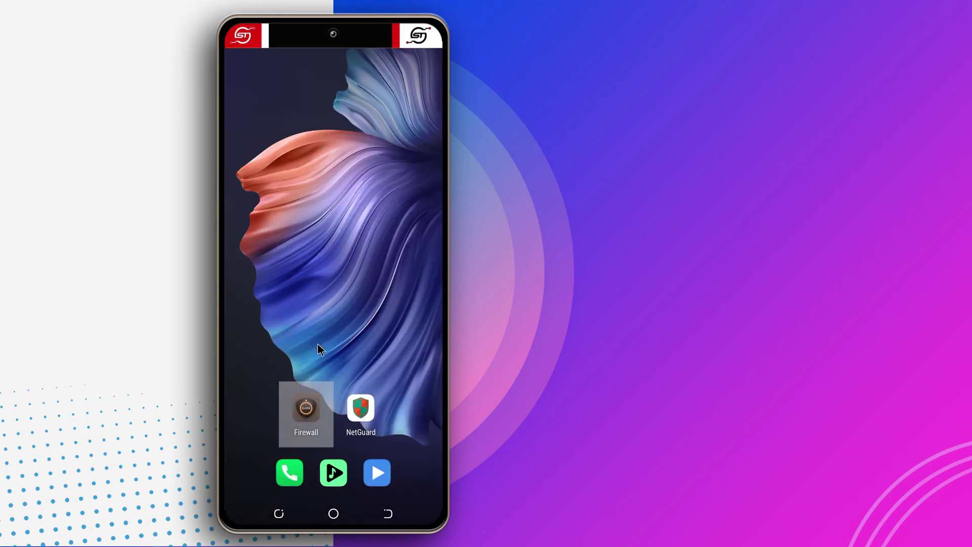
click(306, 408)
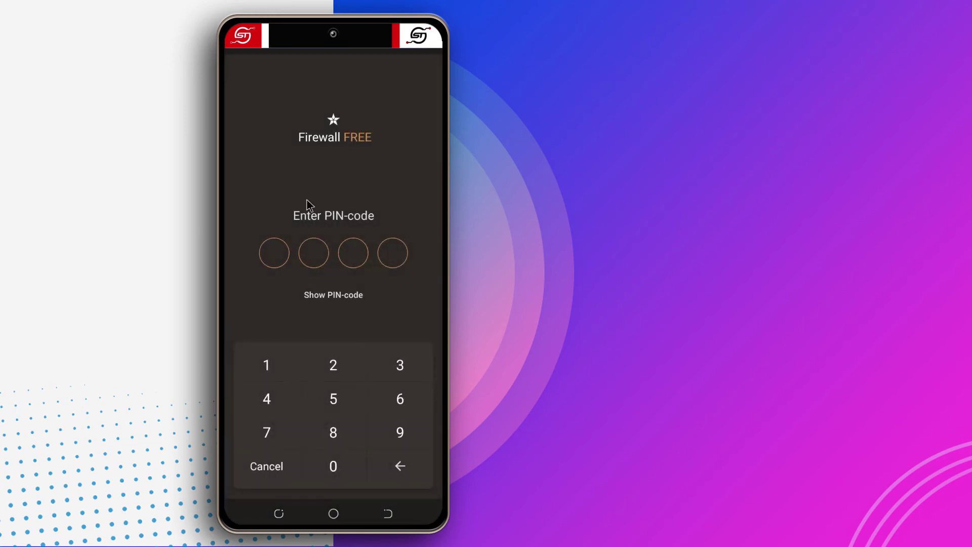
click(334, 466)
click(333, 465)
click(333, 466)
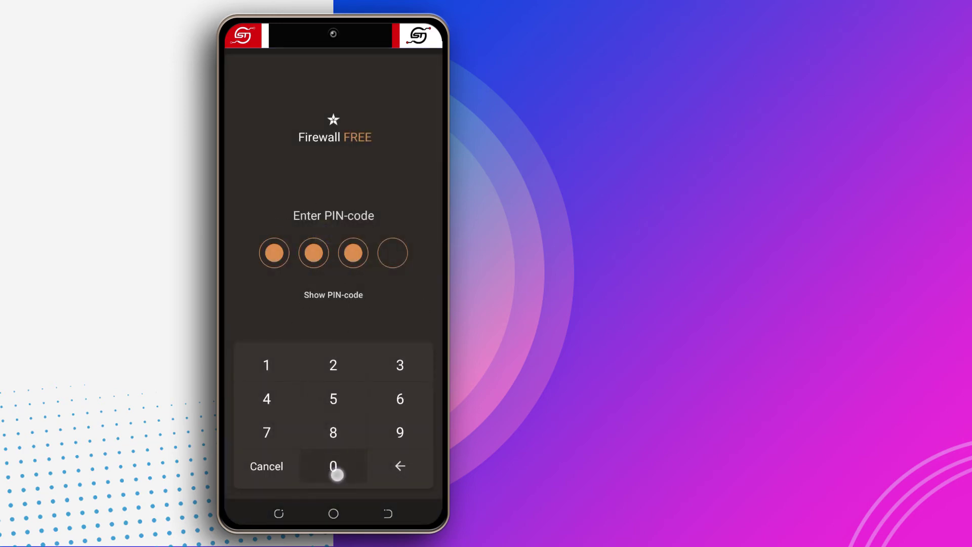
click(334, 466)
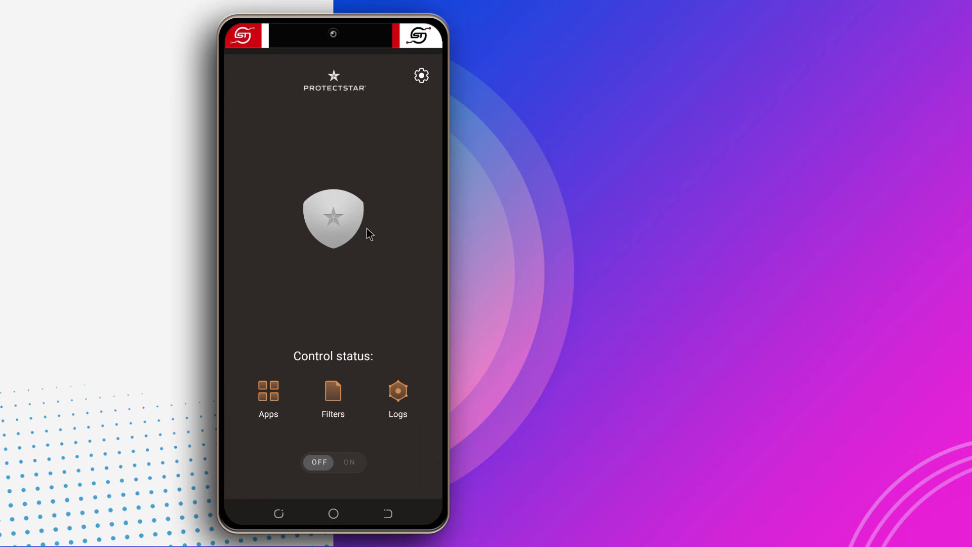
click(265, 388)
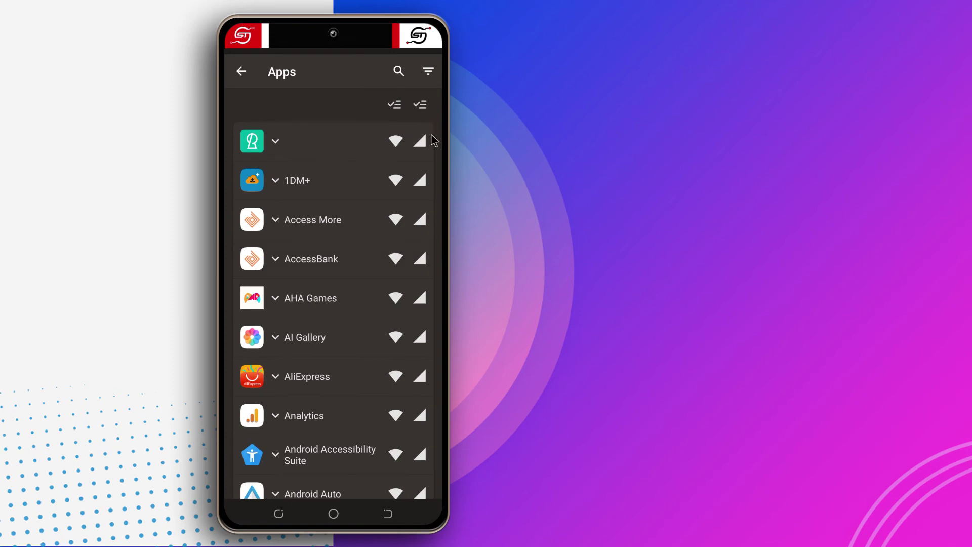
scroll(434, 139, down, 10)
scroll(432, 135, down, 12)
scroll(431, 135, down, 10)
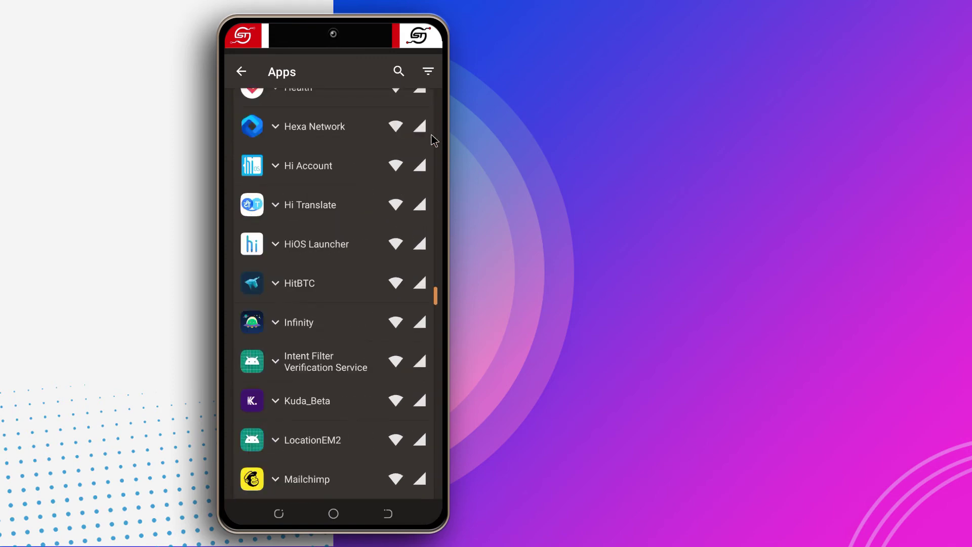
scroll(432, 142, up, 20)
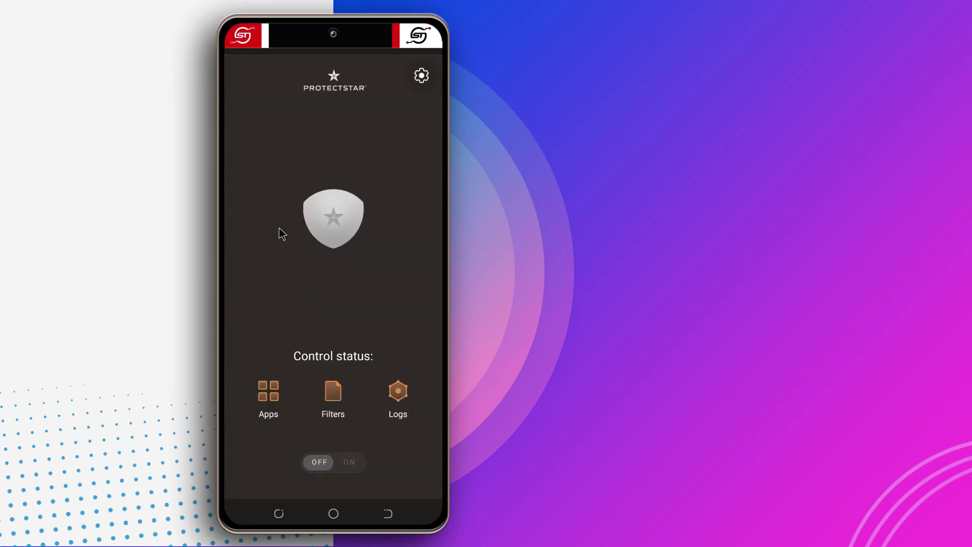